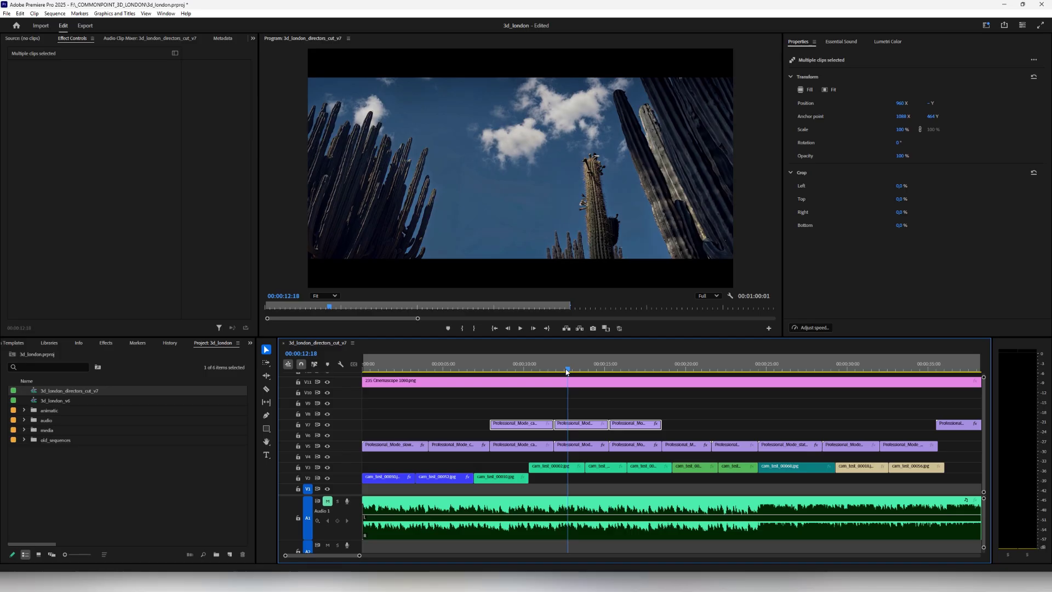
Scrub through the cactus sky shot forward to the horizontally flipped cactus-flower clip
drag(567, 371, 602, 378)
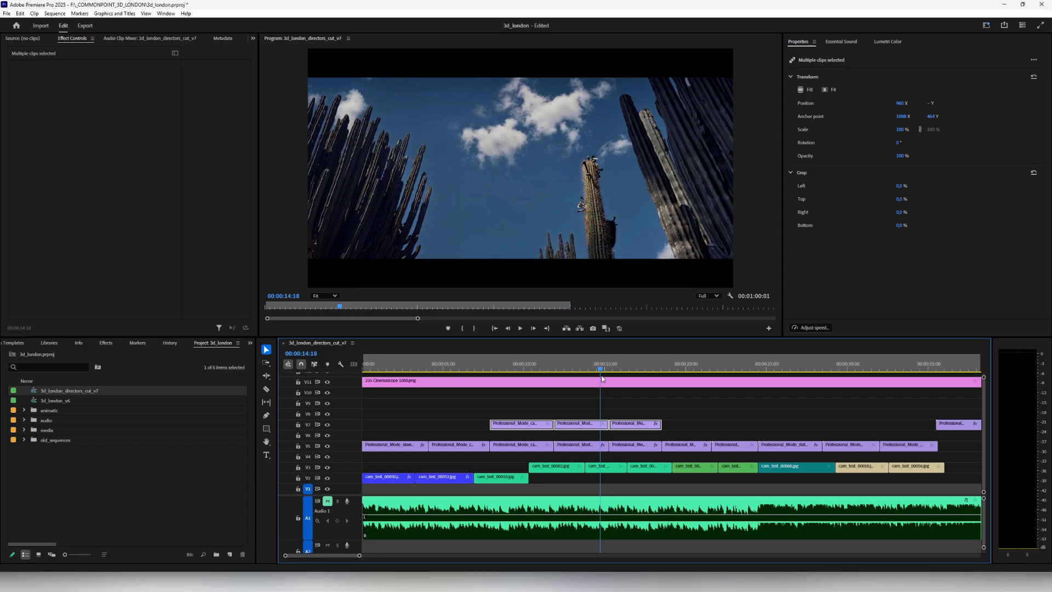
drag(602, 378, 632, 380)
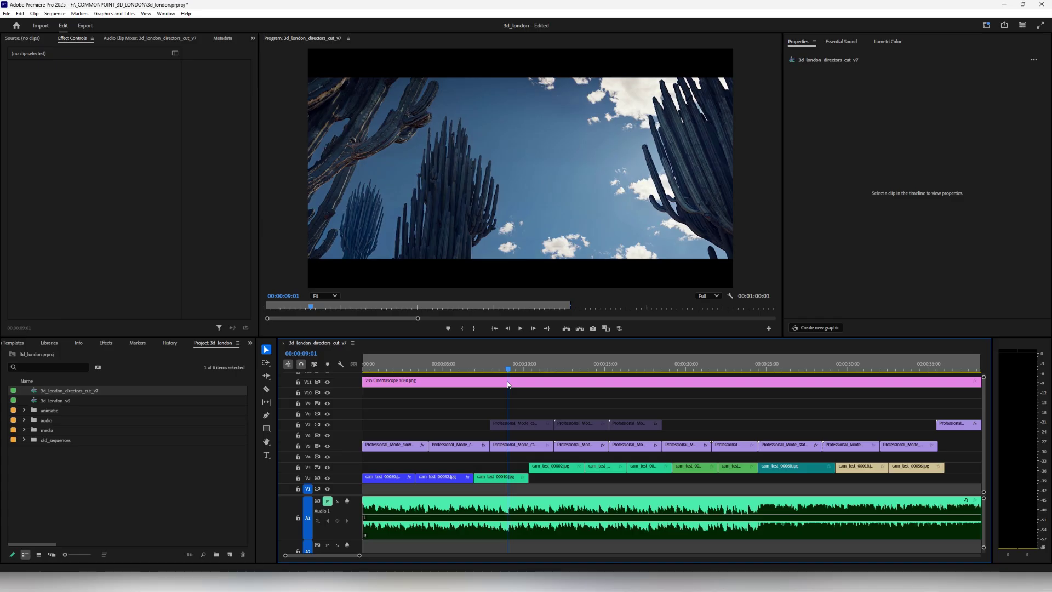
drag(507, 384, 605, 368)
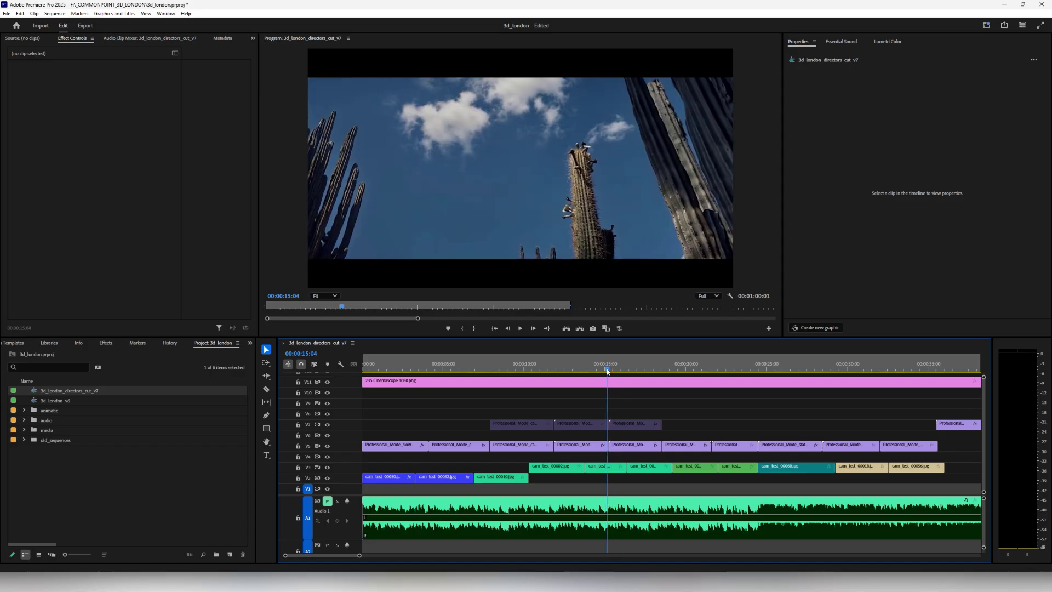
key(space)
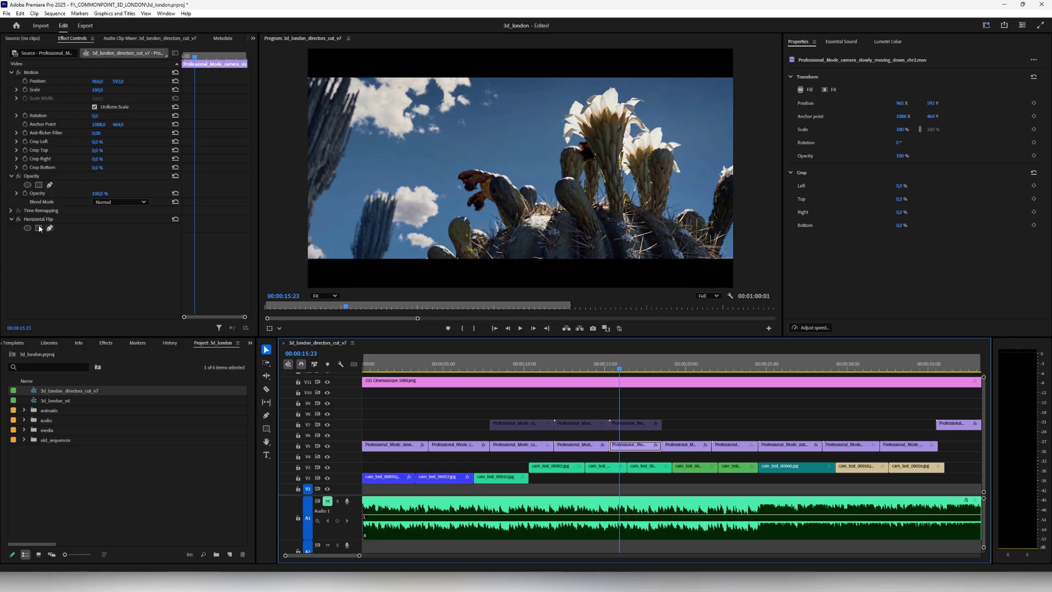
Turn the Horizontal Flip effect off on the cactus-flower clip
click(19, 219)
click(19, 219)
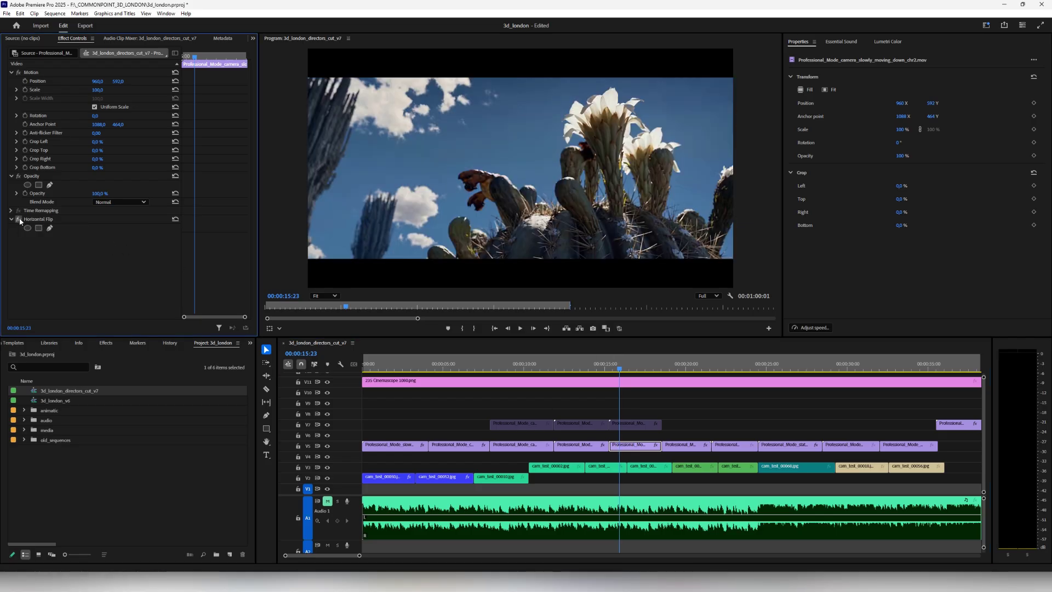
click(20, 219)
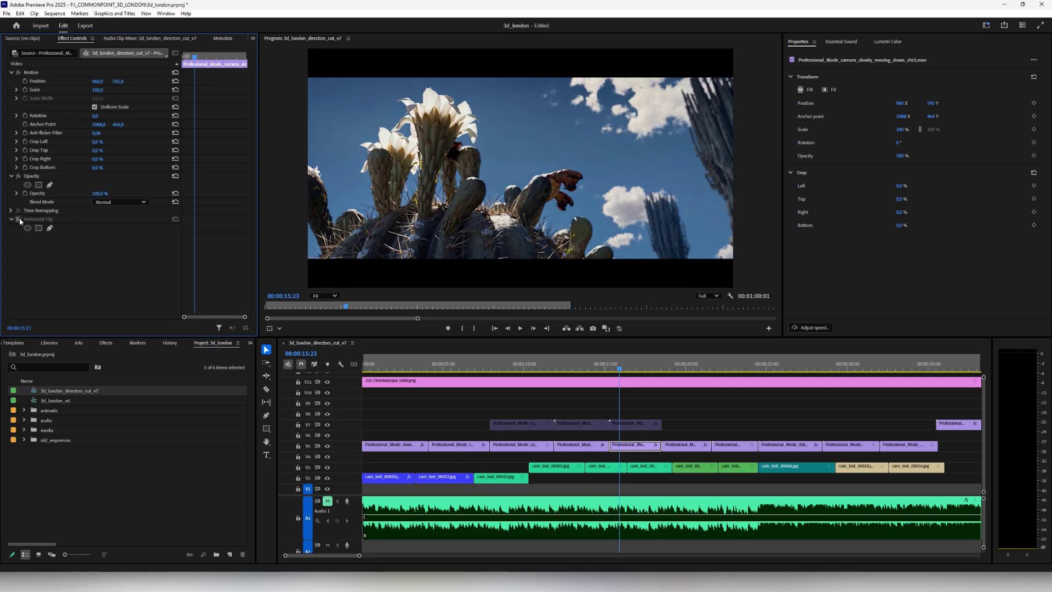
Step back to the previous V5 clip and inspect its keyframed Motion through to the vines clip
key(Up)
key(Up)
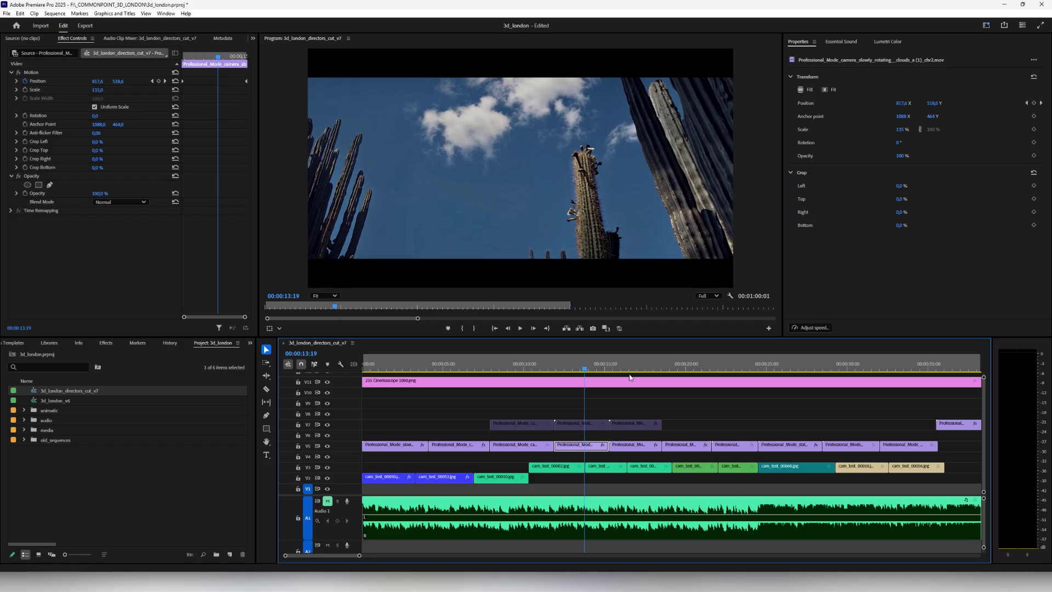
ctrl+scroll(524, 233, down, 3)
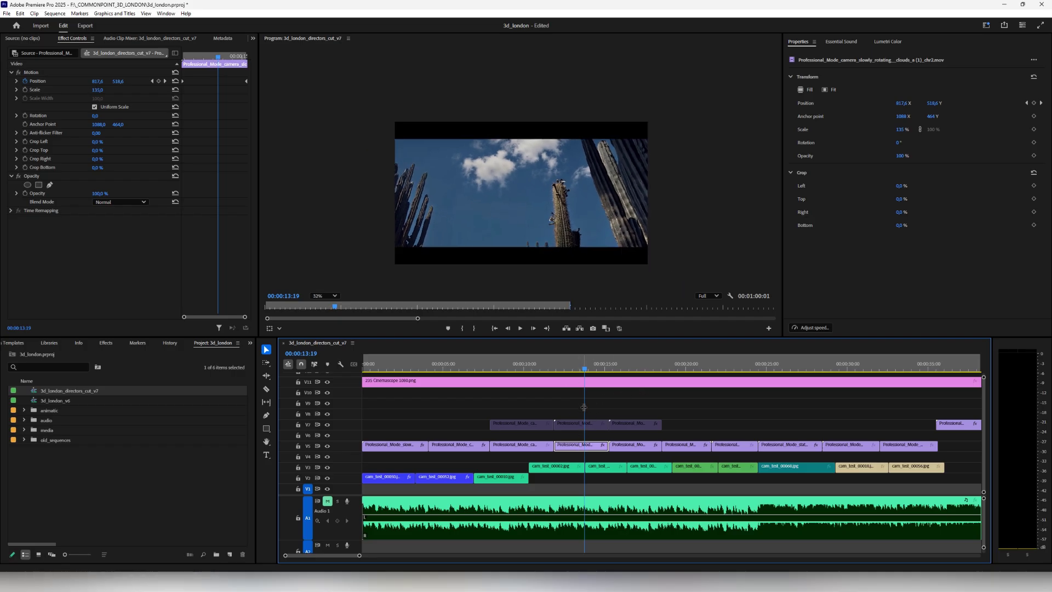
click(33, 72)
mouse_move(566, 366)
mouse_down()
mouse_move(614, 382)
mouse_move(561, 384)
mouse_move(603, 383)
mouse_move(561, 383)
mouse_move(575, 383)
mouse_up()
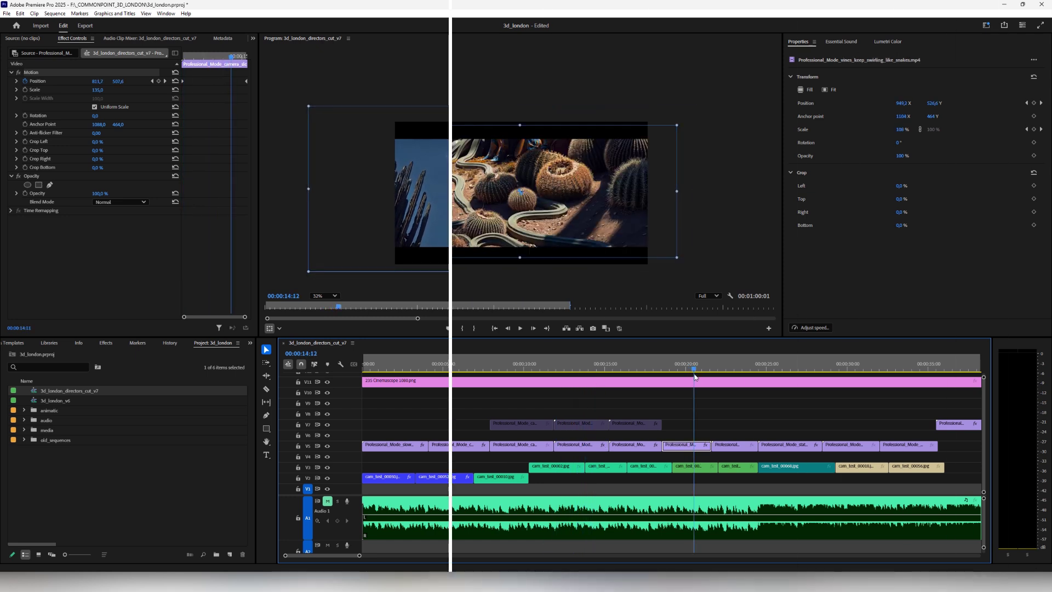
mouse_move(693, 378)
mouse_down()
mouse_move(711, 378)
mouse_move(652, 378)
mouse_move(680, 378)
mouse_up()
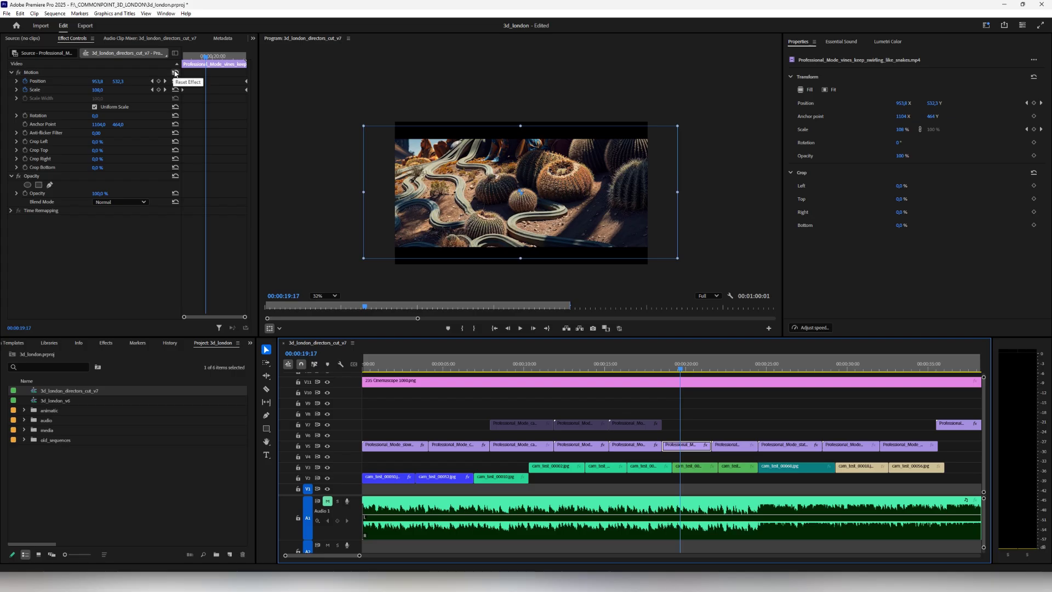
Turn off Scale animation on the vines clip, confirming keyframe deletion, and check it is now static
click(24, 89)
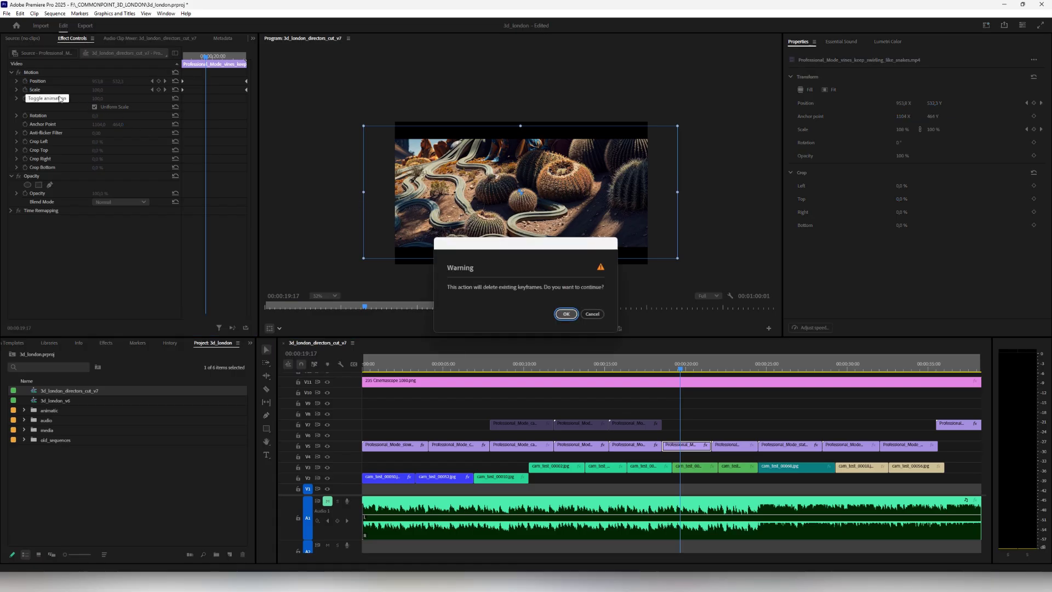
key(Return)
click(175, 72)
key(Return)
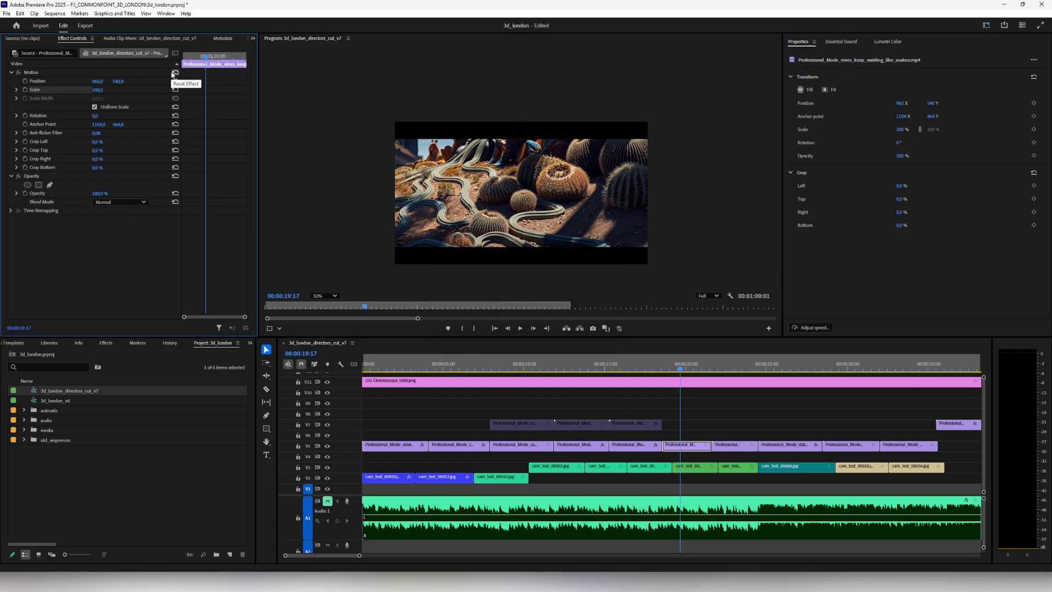
drag(663, 371, 686, 385)
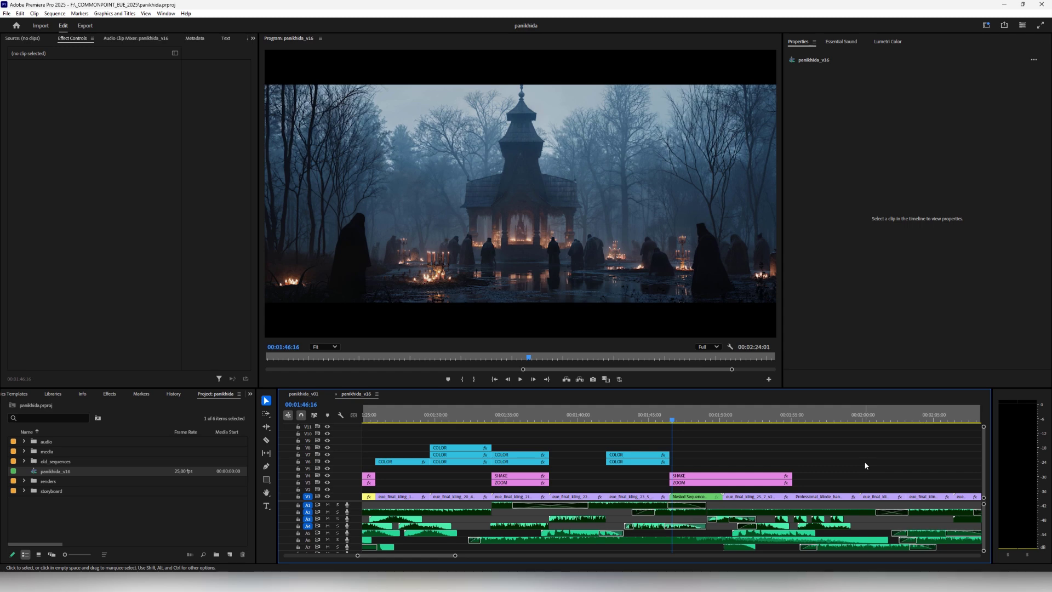
Open Nested Sequence 01 and hide track V3's output, comparing the candle layers
double_click(693, 498)
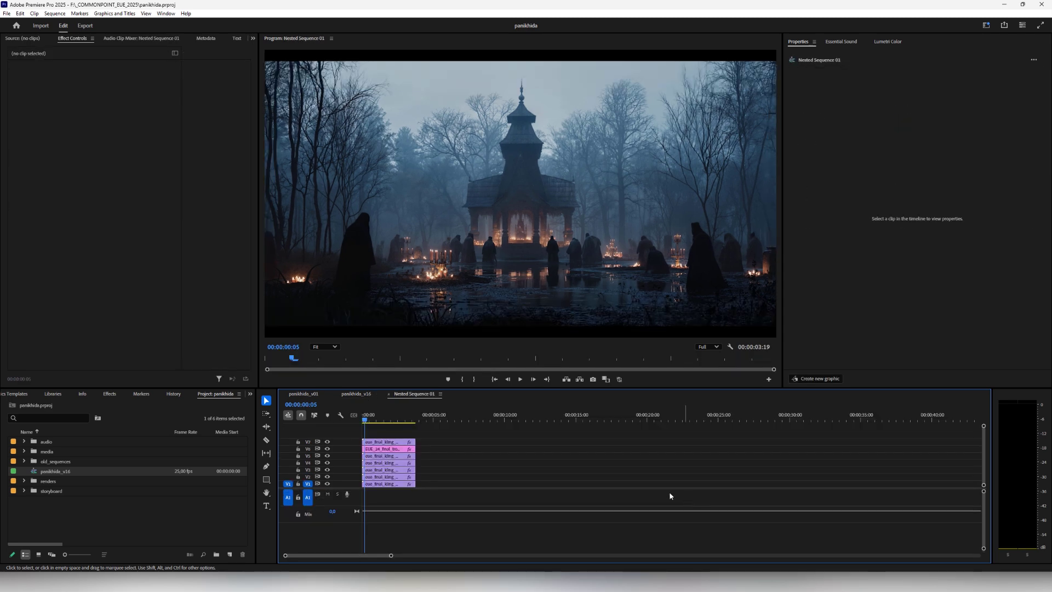
mouse_move(366, 419)
mouse_down()
mouse_move(406, 427)
mouse_move(364, 425)
mouse_up()
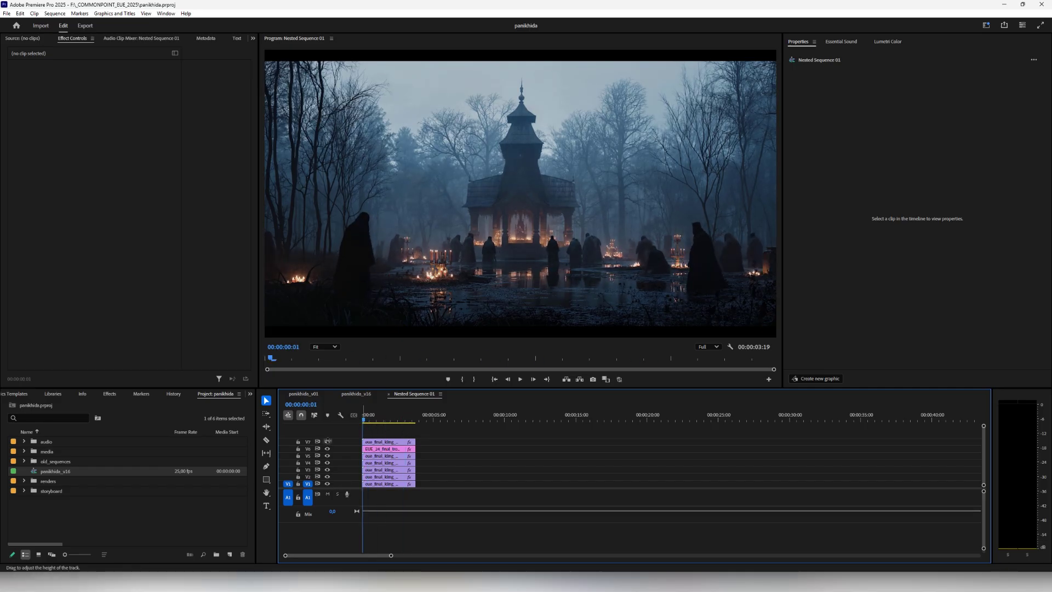
click(327, 469)
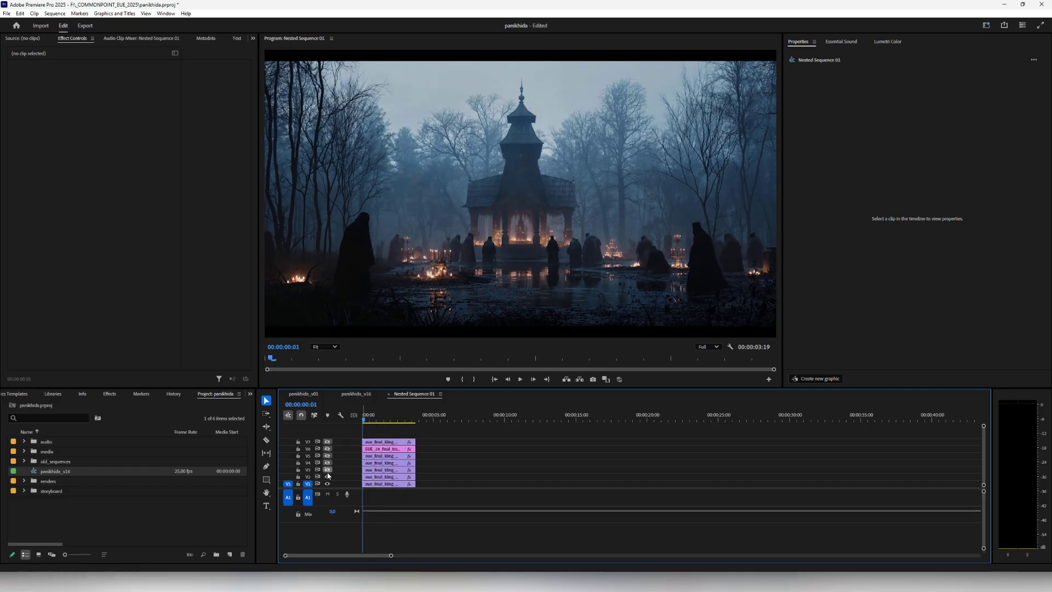
mouse_move(365, 417)
mouse_down()
mouse_move(407, 426)
mouse_move(360, 422)
mouse_up()
ctrl+scroll(444, 271, up, 1)
ctrl+scroll(406, 308, up, 1)
ctrl+scroll(488, 325, down, 1)
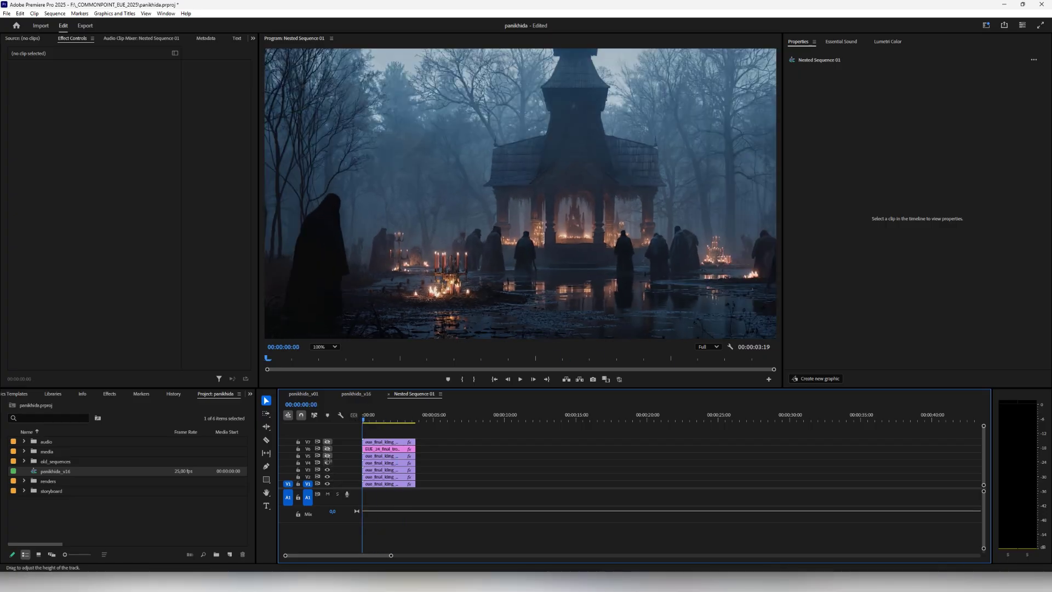
Hide track V1 to isolate the candle cut-outs and zoom in on the left candle group
click(328, 483)
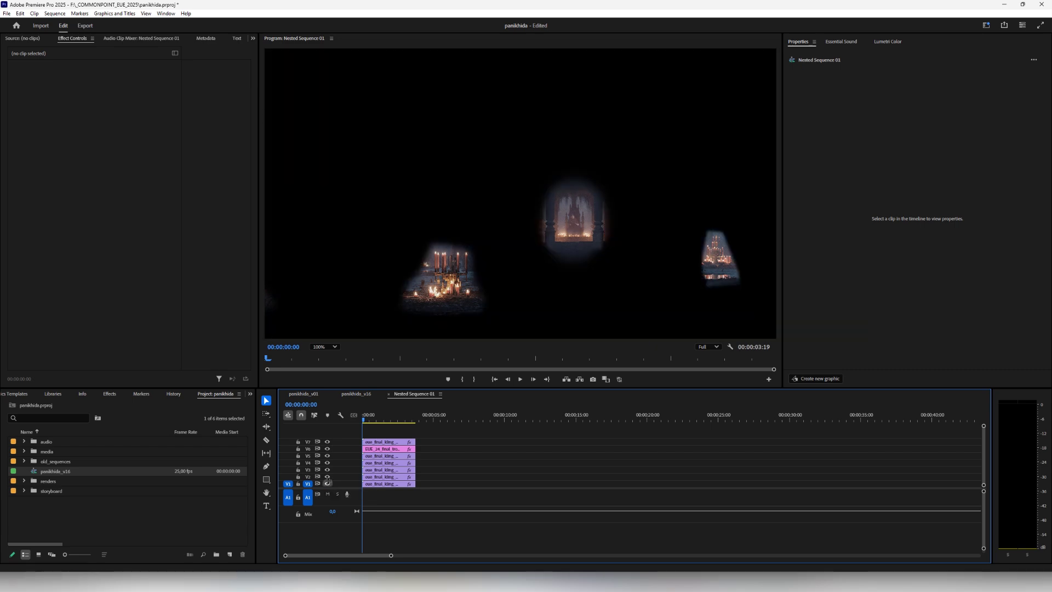
ctrl+scroll(501, 312, down, 2)
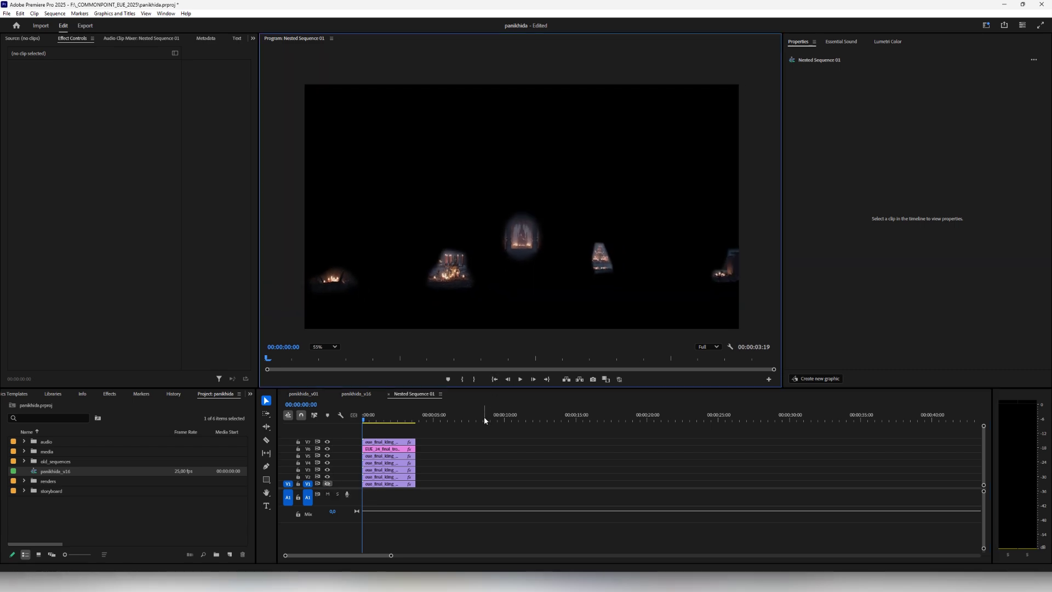
click(371, 420)
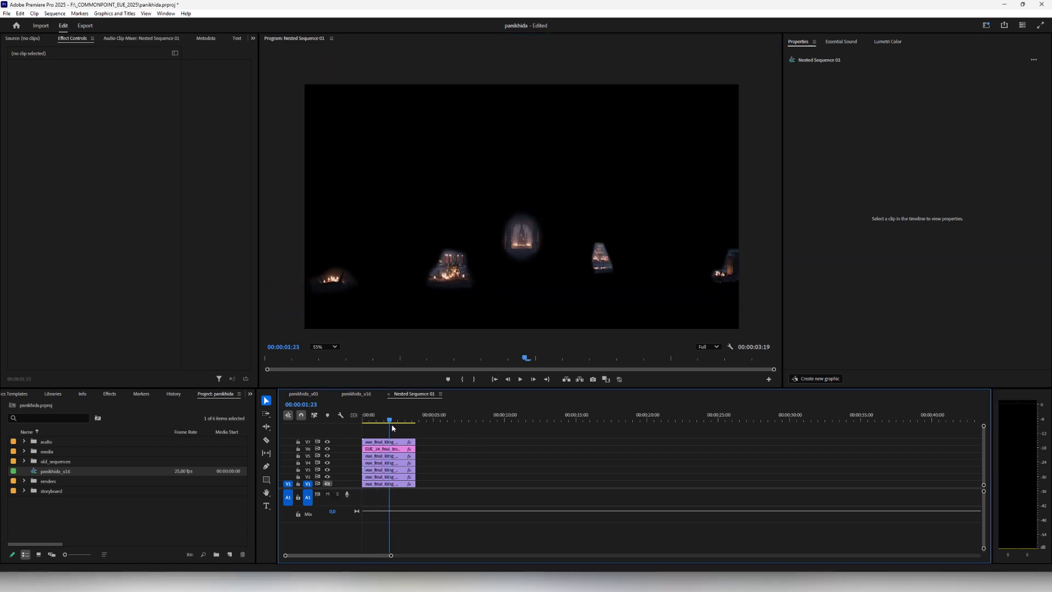
ctrl+scroll(440, 280, up, 5)
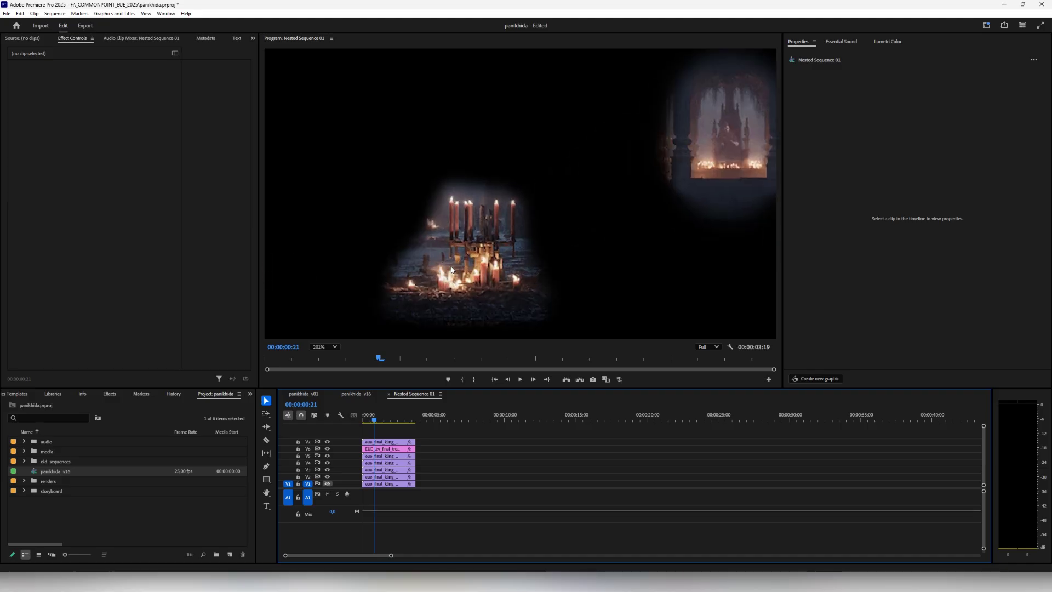
click(378, 420)
mouse_move(382, 420)
mouse_down()
mouse_move(399, 418)
mouse_move(363, 421)
mouse_move(407, 420)
mouse_move(362, 421)
mouse_up()
Inspect the roto pieces across the Program monitor, then turn V1's output back on
scroll(597, 248, down, 10)
ctrl+scroll(435, 295, down, 2)
ctrl+scroll(648, 283, down, 1)
scroll(648, 283, right, 3)
scroll(612, 301, right, 6)
scroll(371, 291, down, 5)
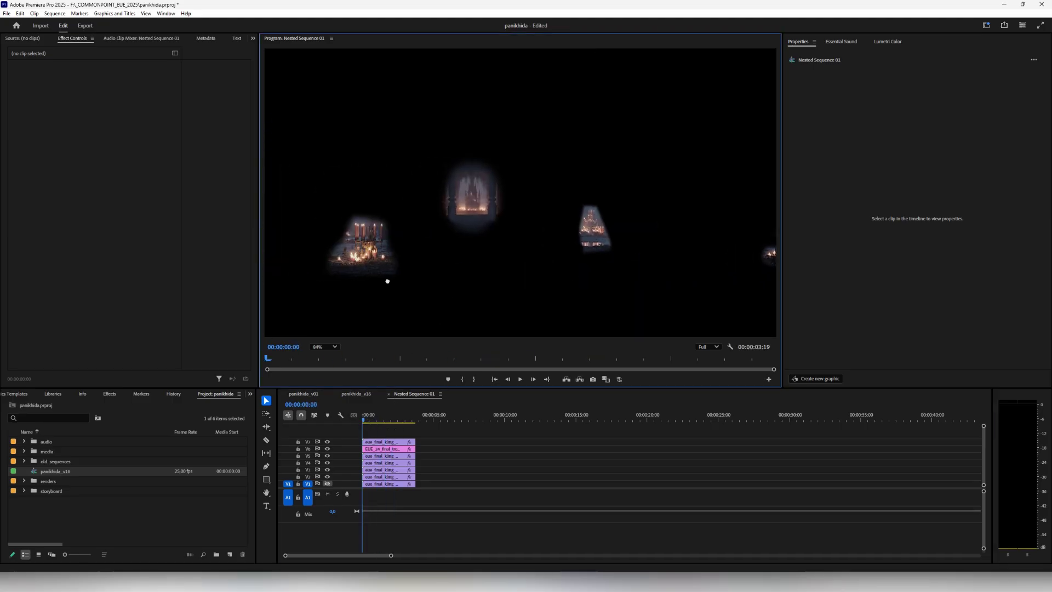
scroll(518, 277, down, 4)
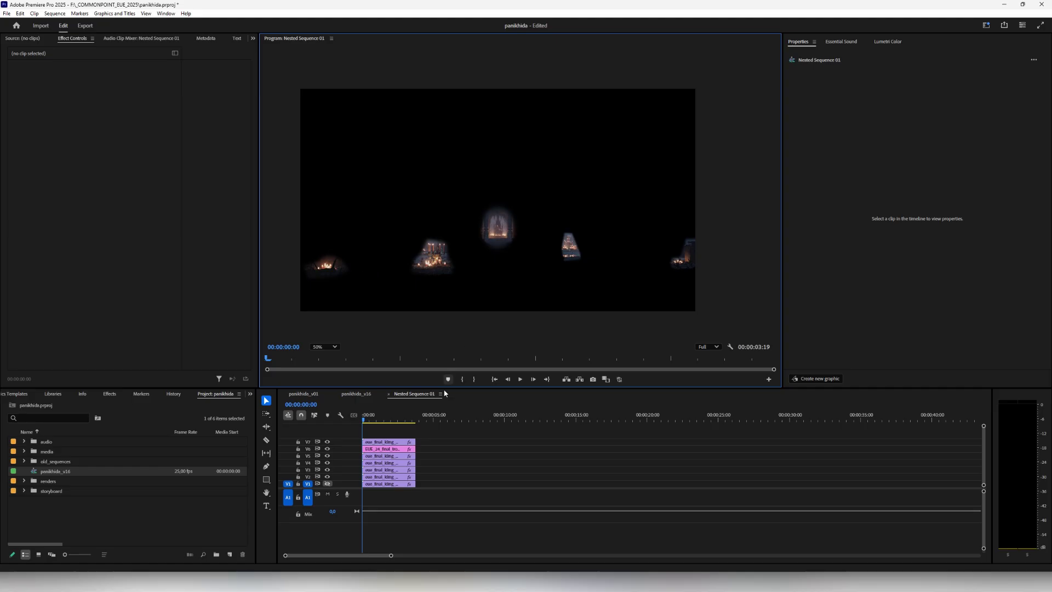
click(463, 442)
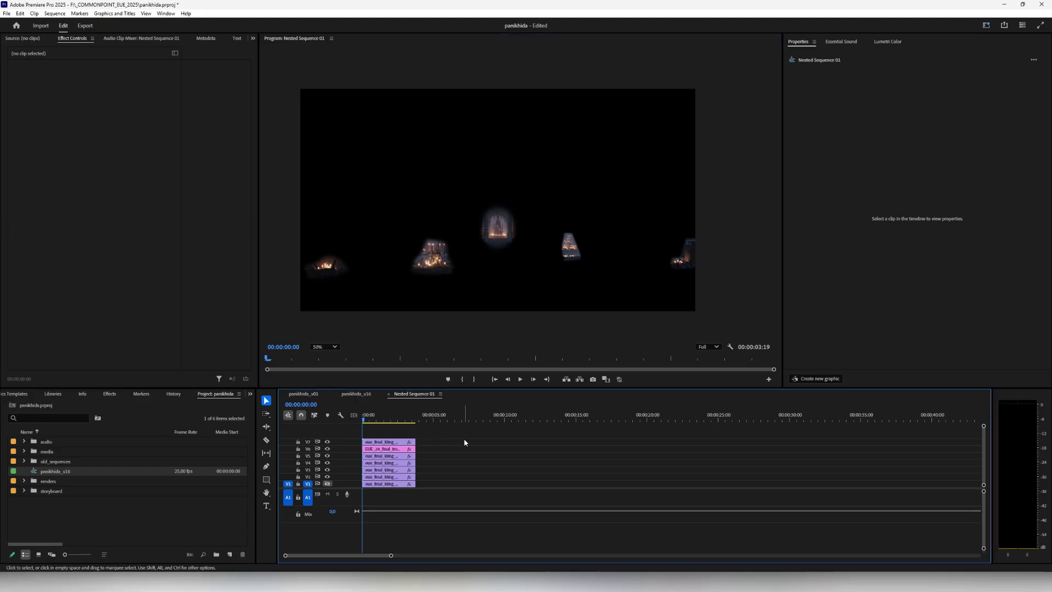
click(328, 483)
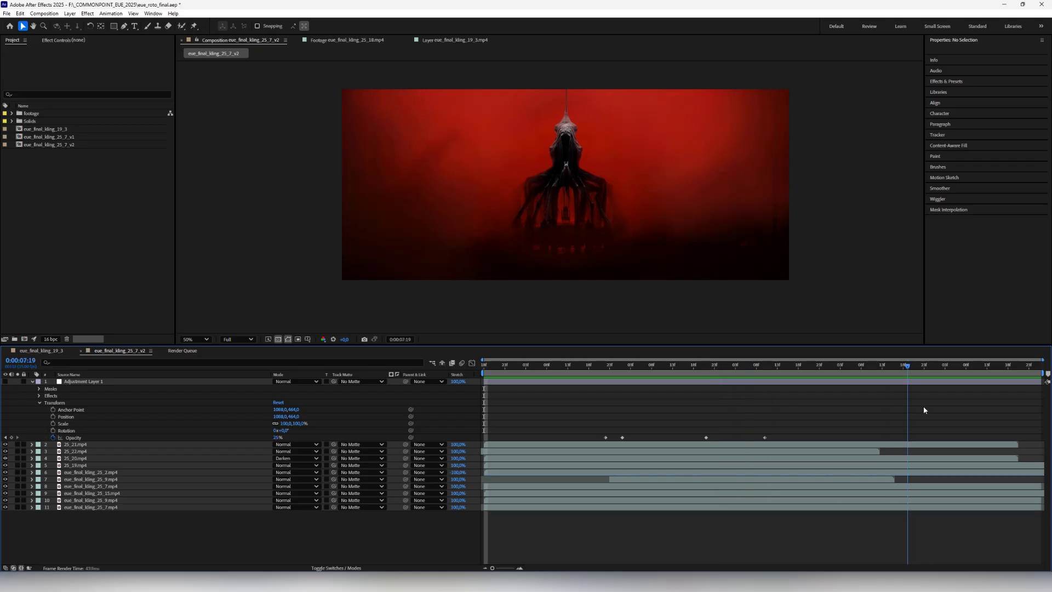
Solo layer 11 and scrub across the adjustment layer's Opacity fade between 0% and 100%
drag(862, 412, 535, 421)
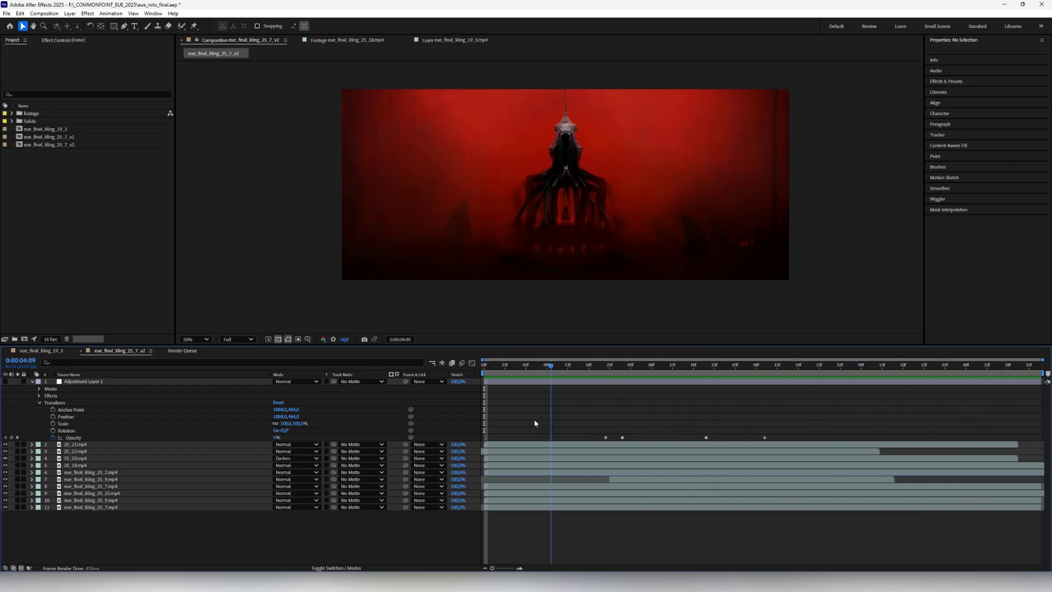
click(17, 507)
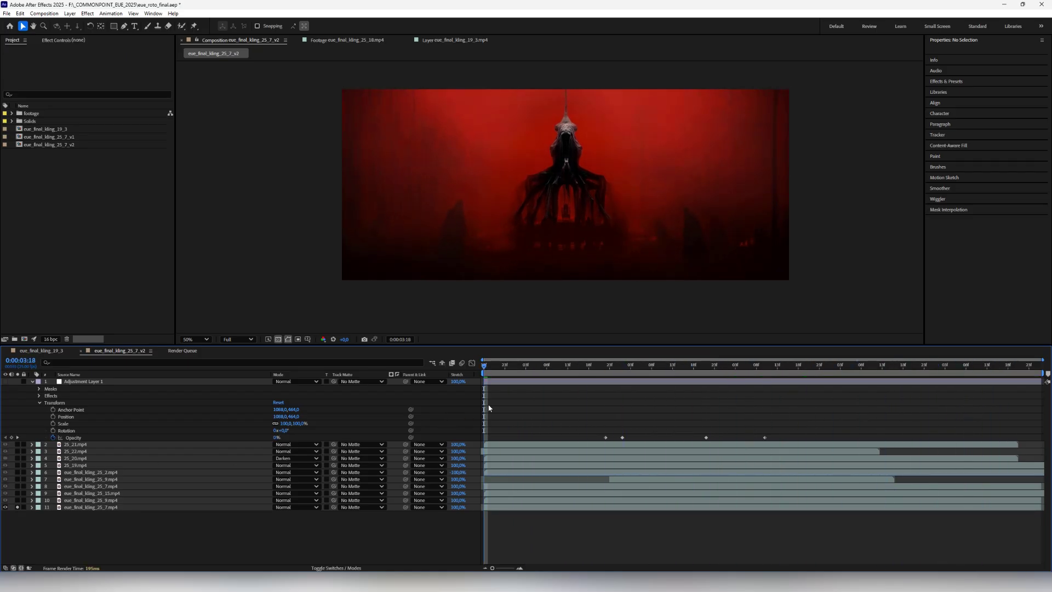
drag(621, 373, 1026, 389)
drag(854, 388, 966, 409)
drag(896, 411, 621, 404)
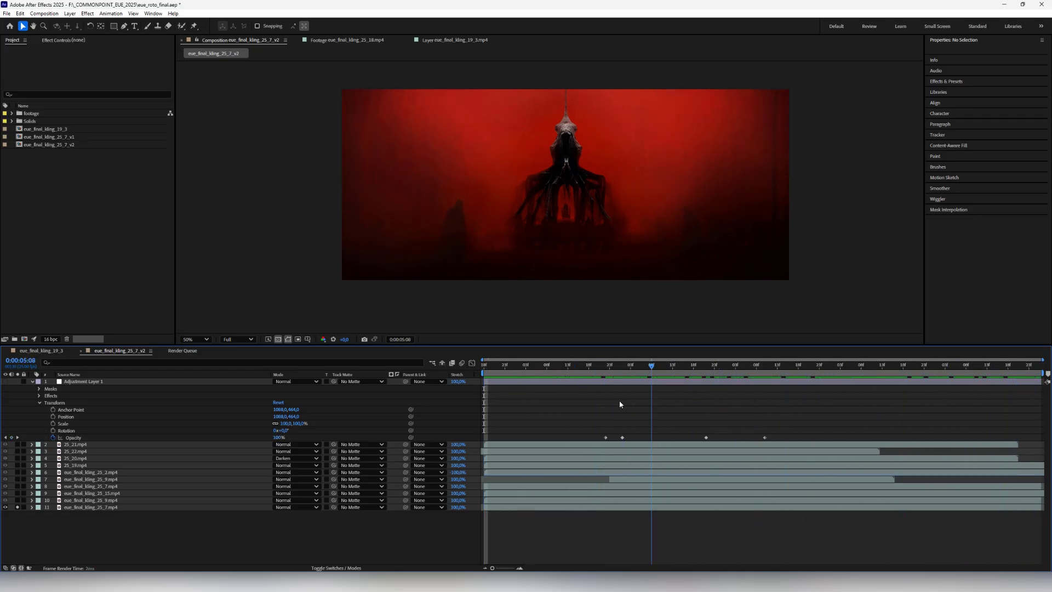
drag(494, 399, 857, 416)
drag(1006, 420, 96, 474)
Solo layers 10 and then 9, scrubbing through layer 9's render
alt+click(17, 500)
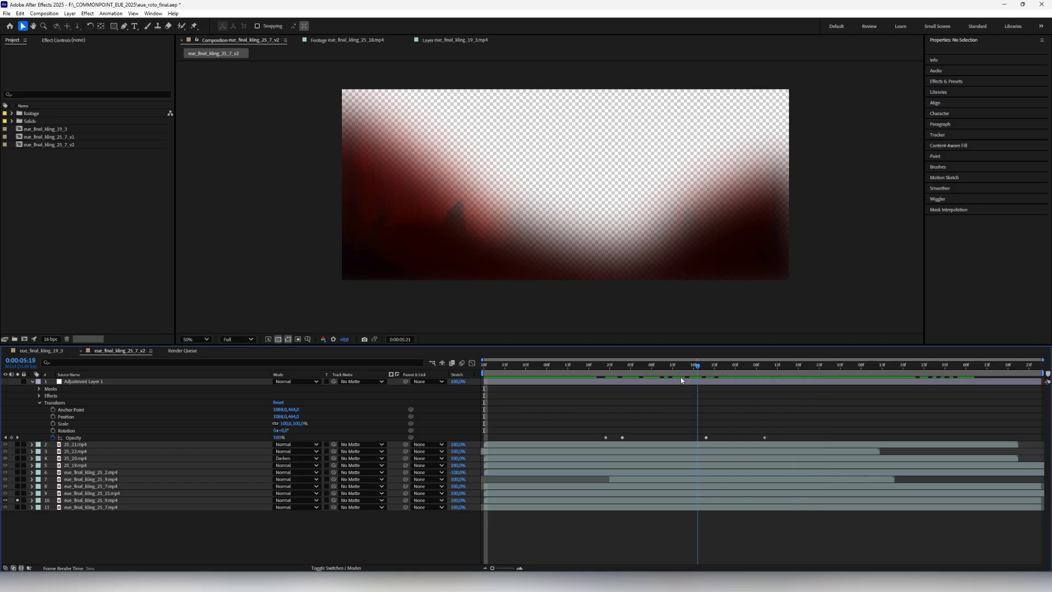
alt+click(17, 492)
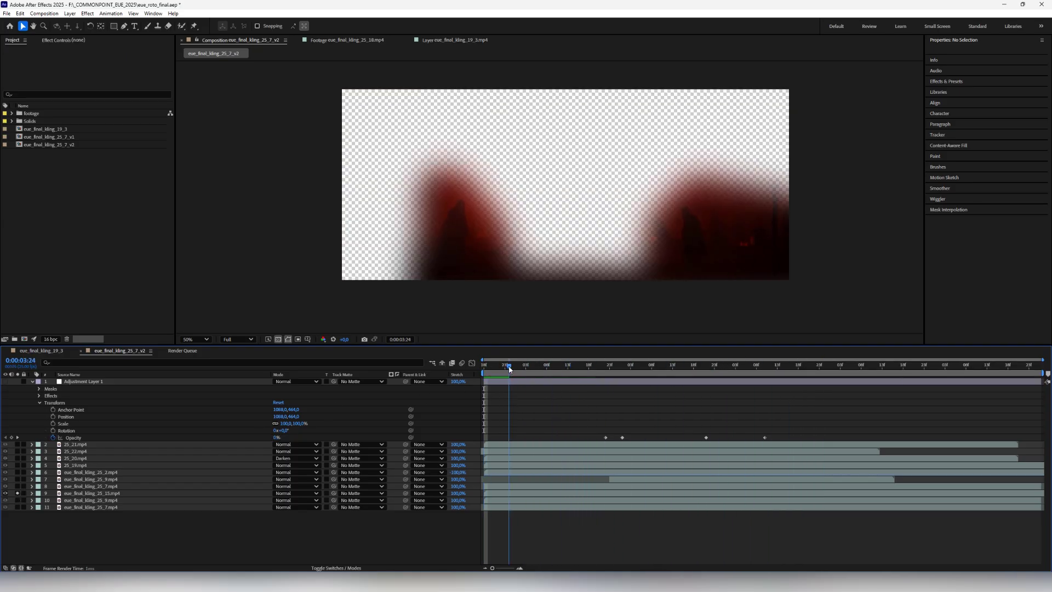
drag(623, 377, 759, 378)
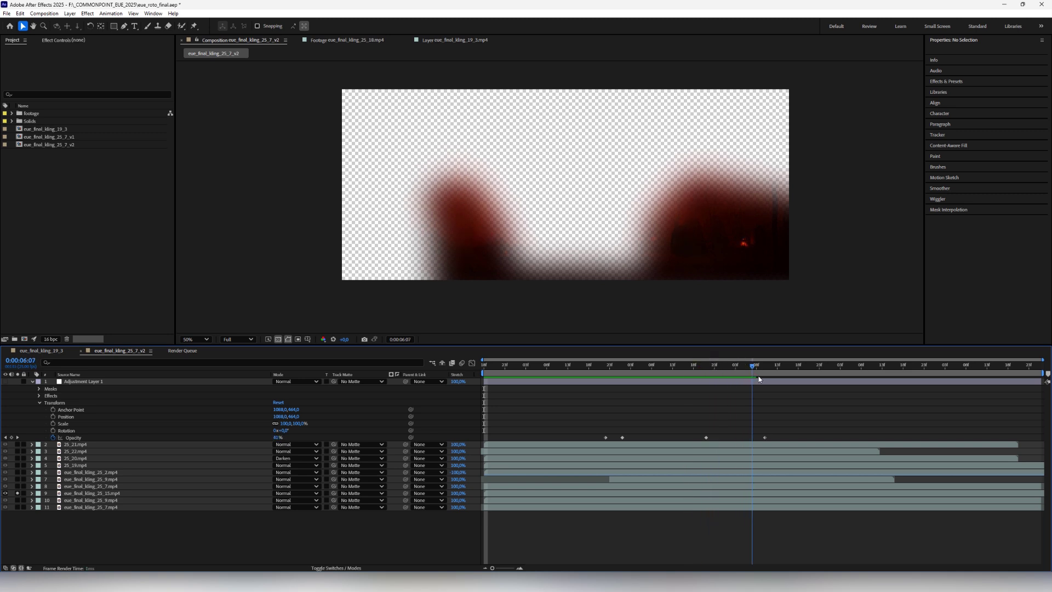
drag(693, 365, 500, 365)
click(19, 494)
Solo layers 8, 7 and 6 in turn and scrub forward through the masked figure
click(18, 486)
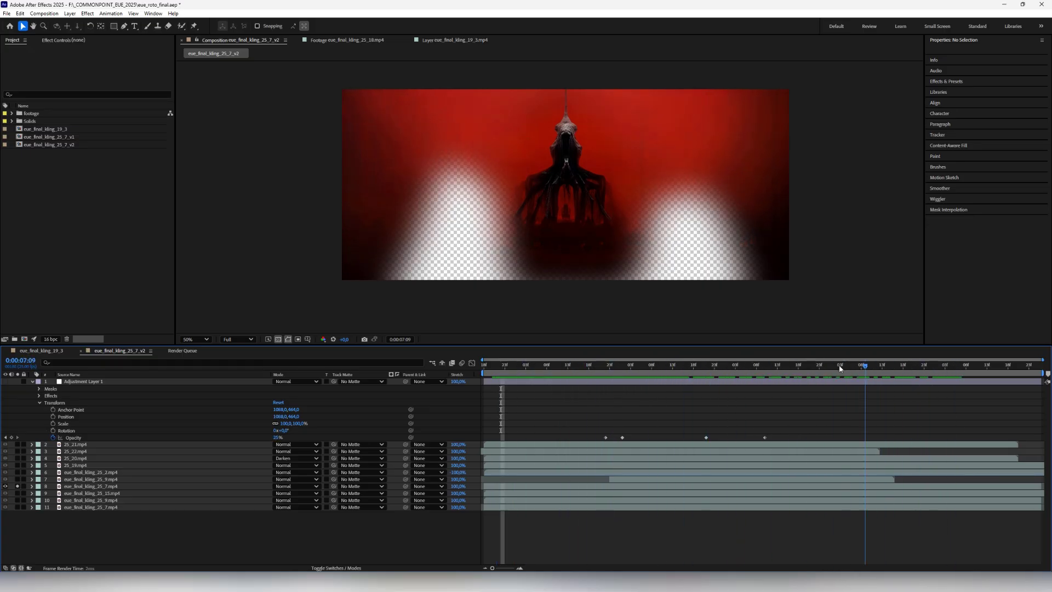
click(568, 365)
click(18, 486)
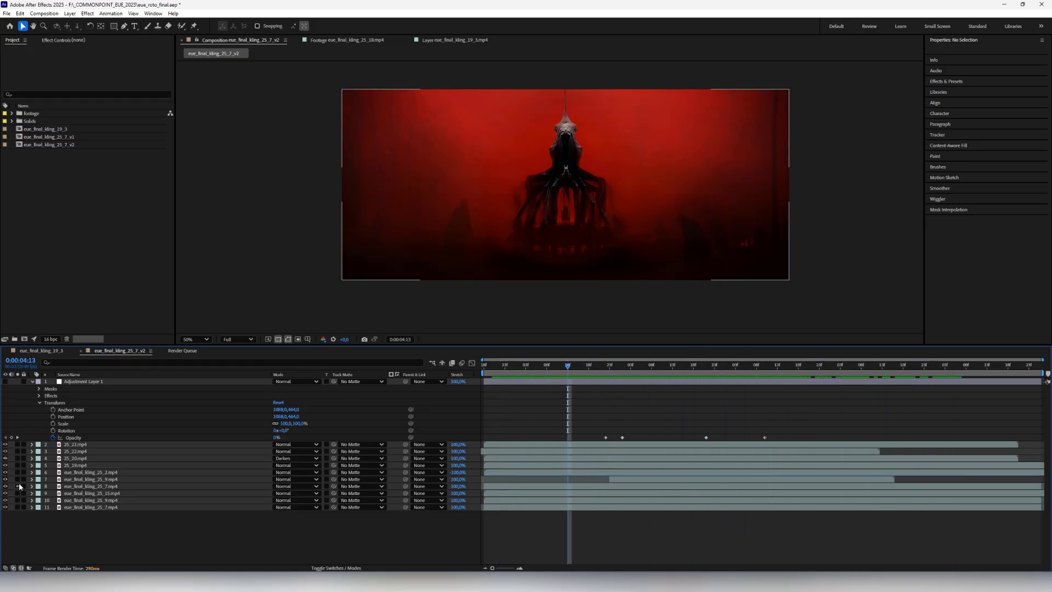
click(19, 479)
click(18, 472)
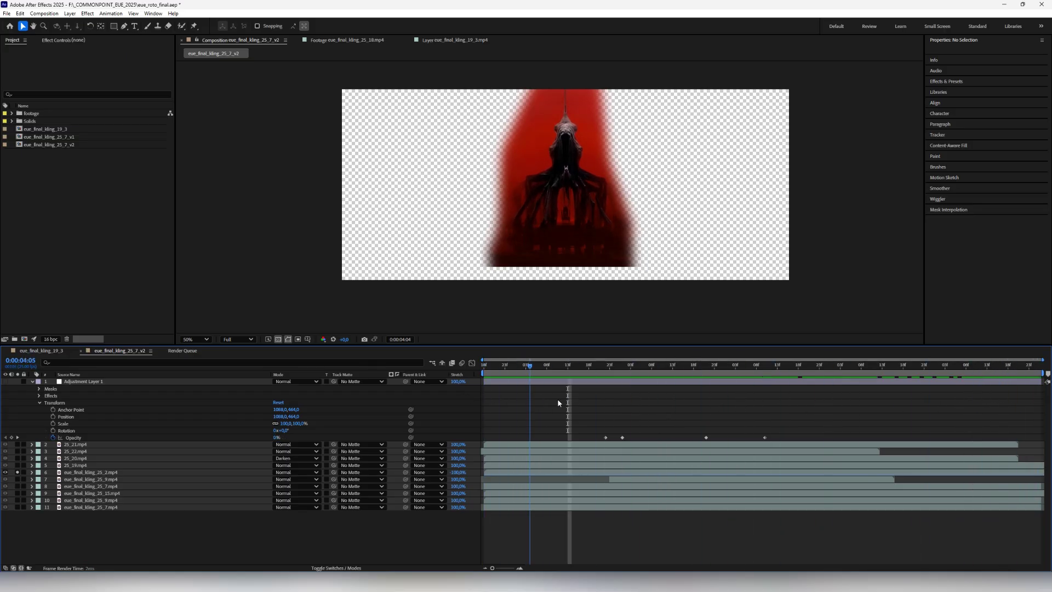
drag(558, 402, 801, 409)
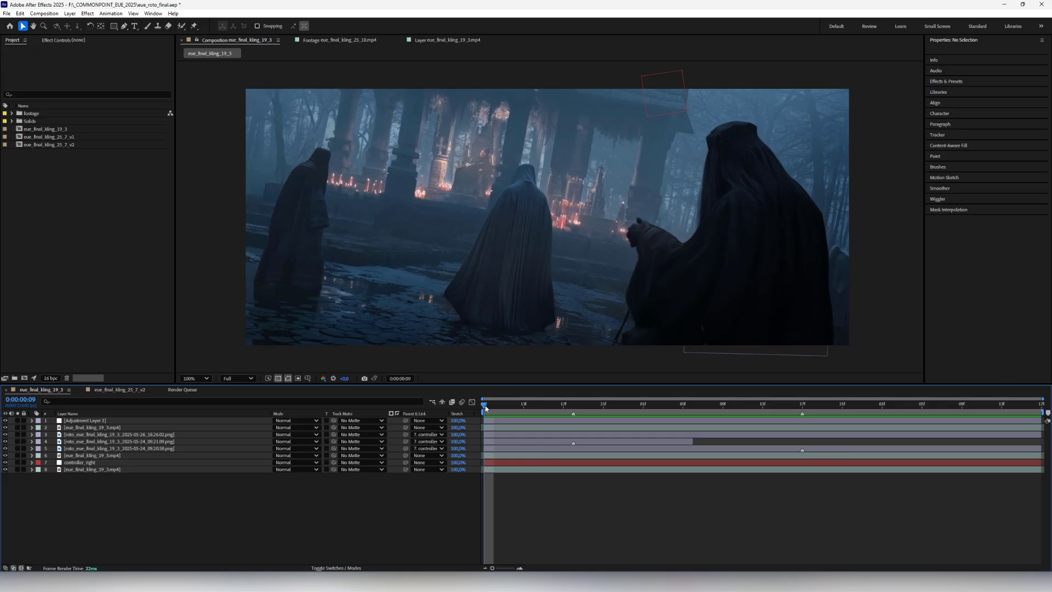
Solo layer 8, play the preview and inspect the controller_right layer's transforms
mouse_move(487, 409)
mouse_down()
mouse_move(1018, 426)
mouse_move(486, 419)
mouse_up()
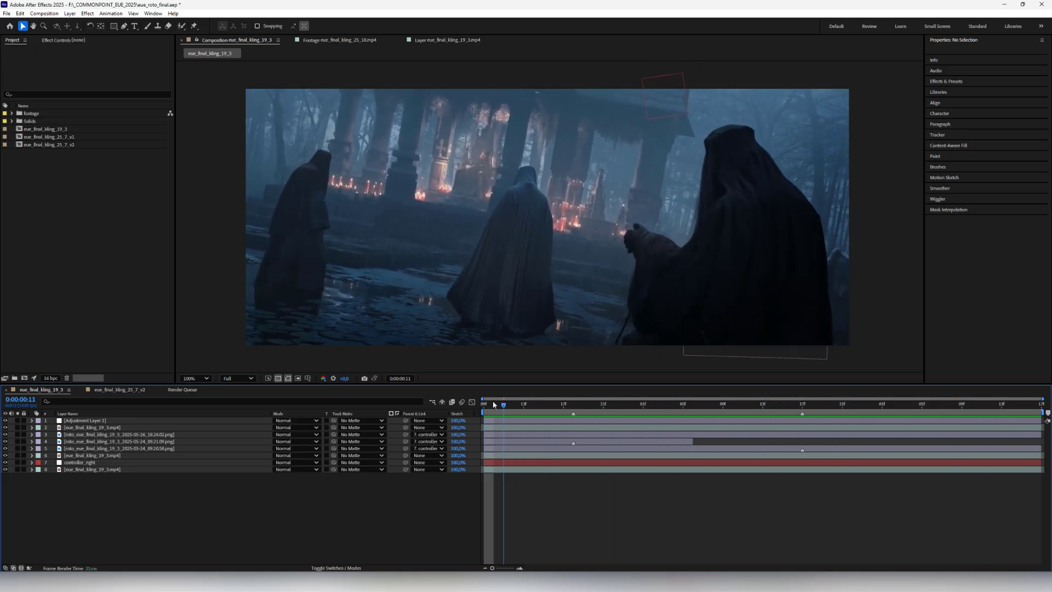
click(17, 469)
key(space)
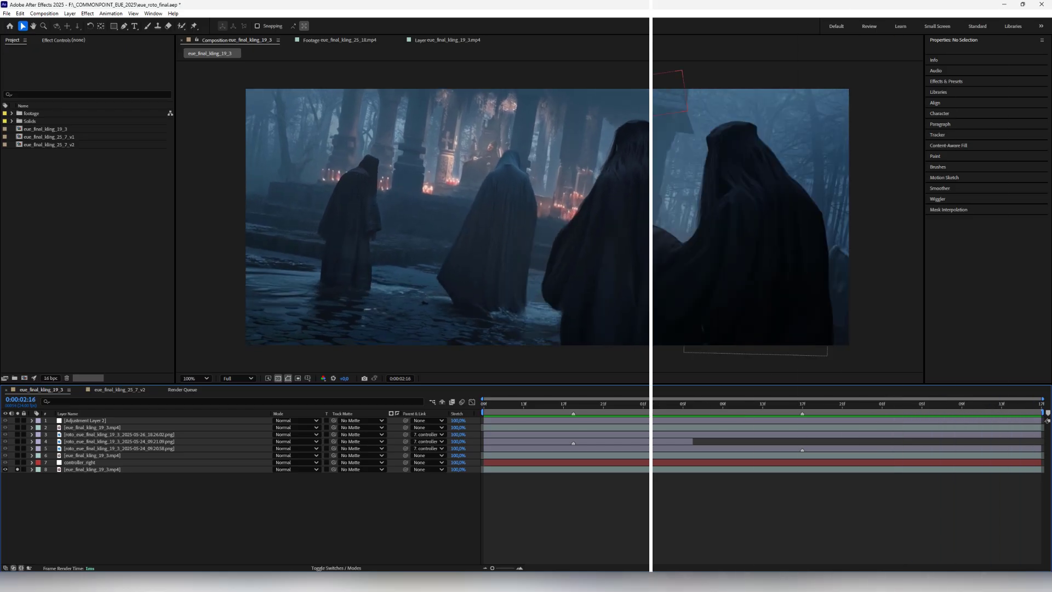
click(113, 461)
key(space)
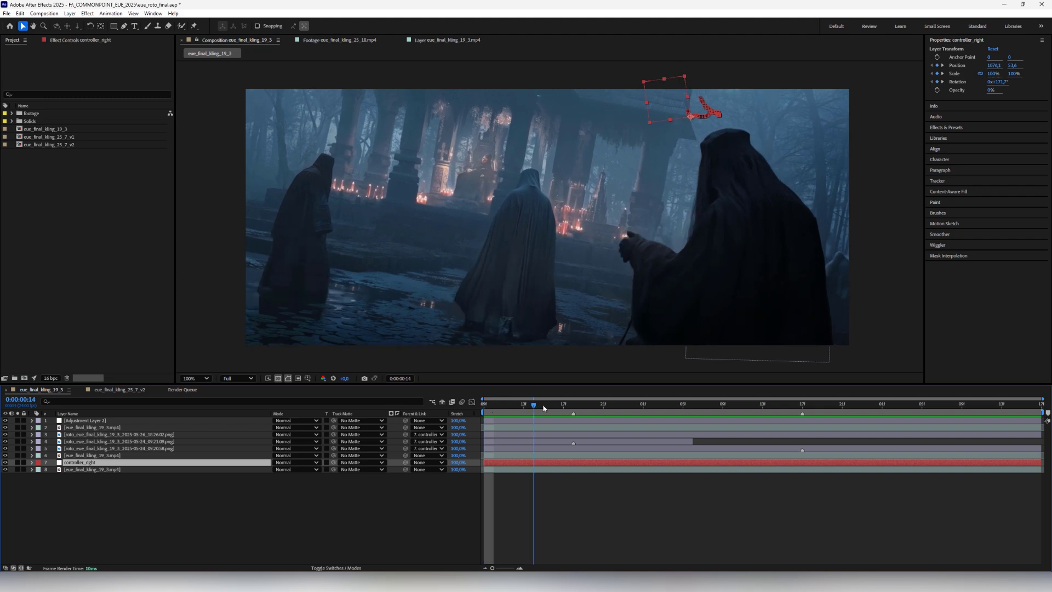
Replay the roto motion from the first frame, then un-solo layer 8 to restore the background
drag(882, 397, 483, 400)
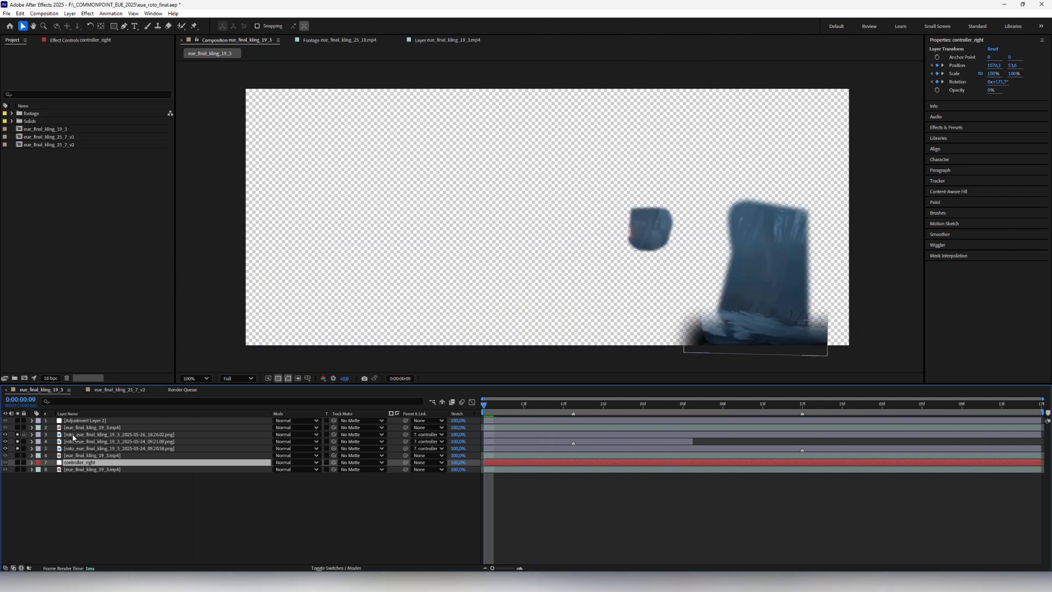
key(space)
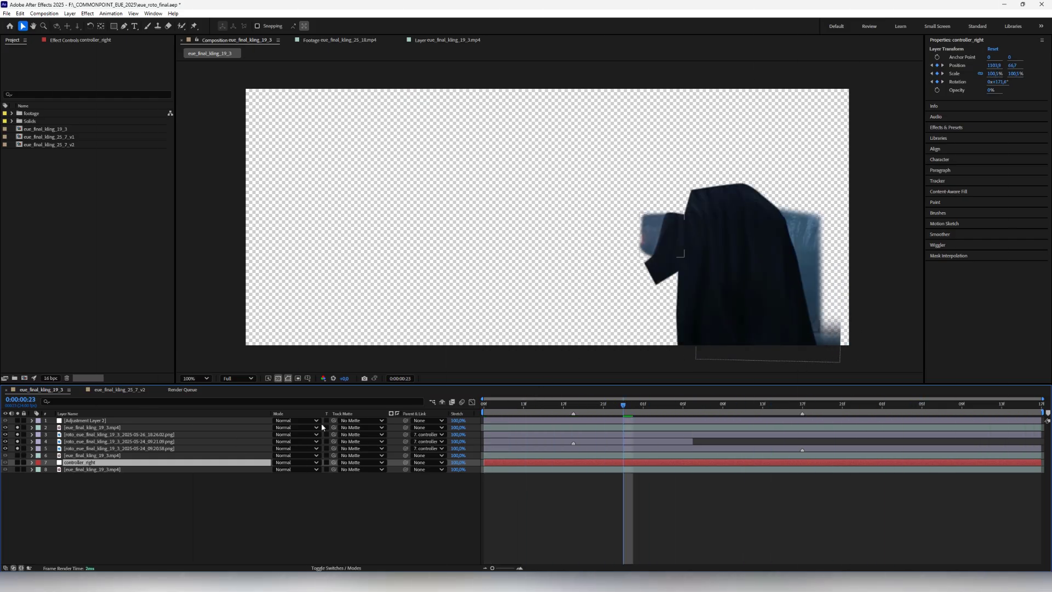
drag(493, 406, 789, 402)
key(space)
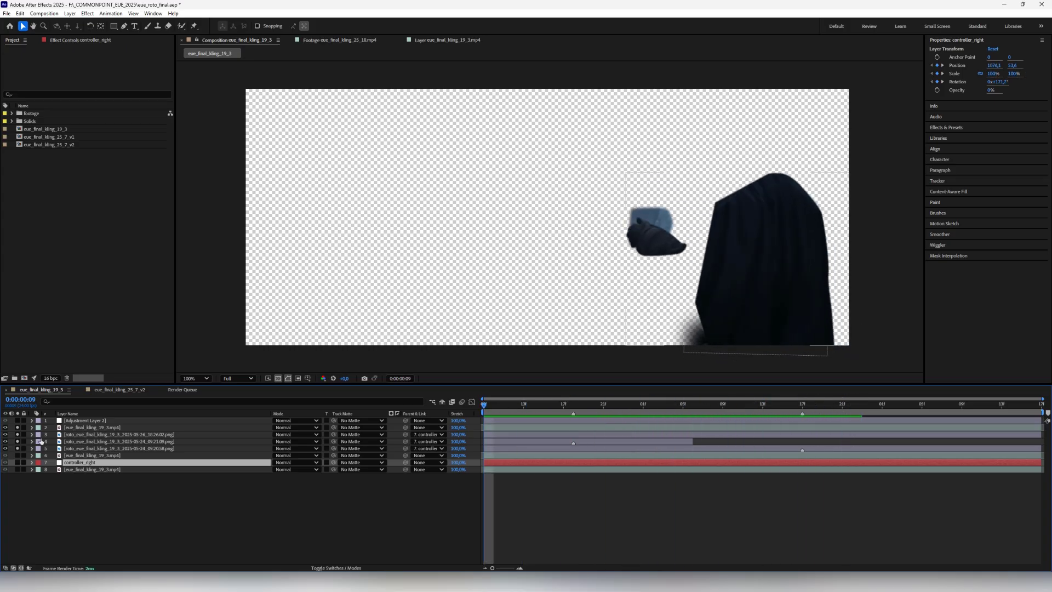
click(17, 468)
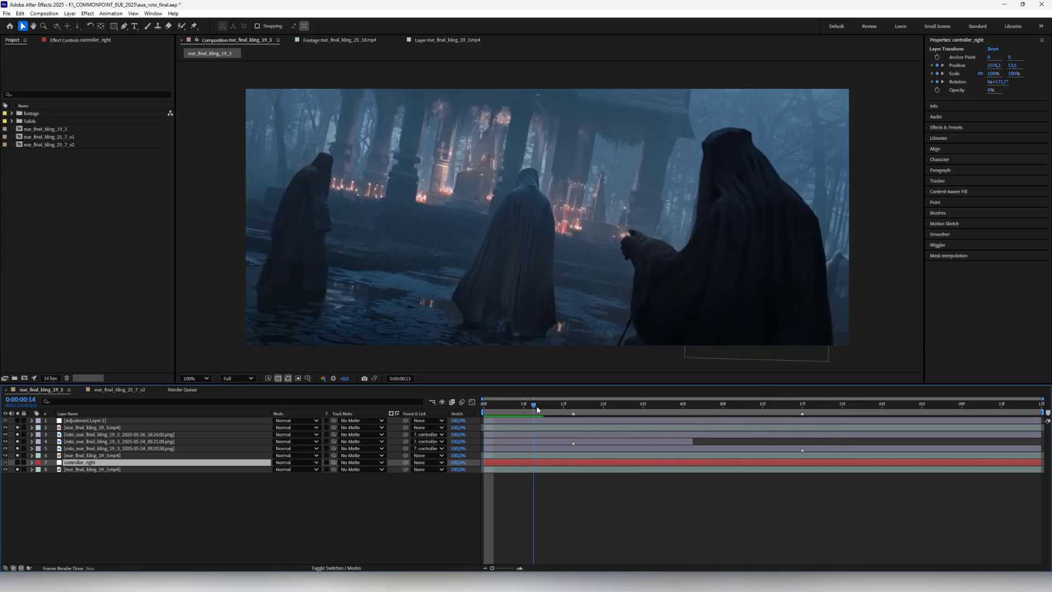